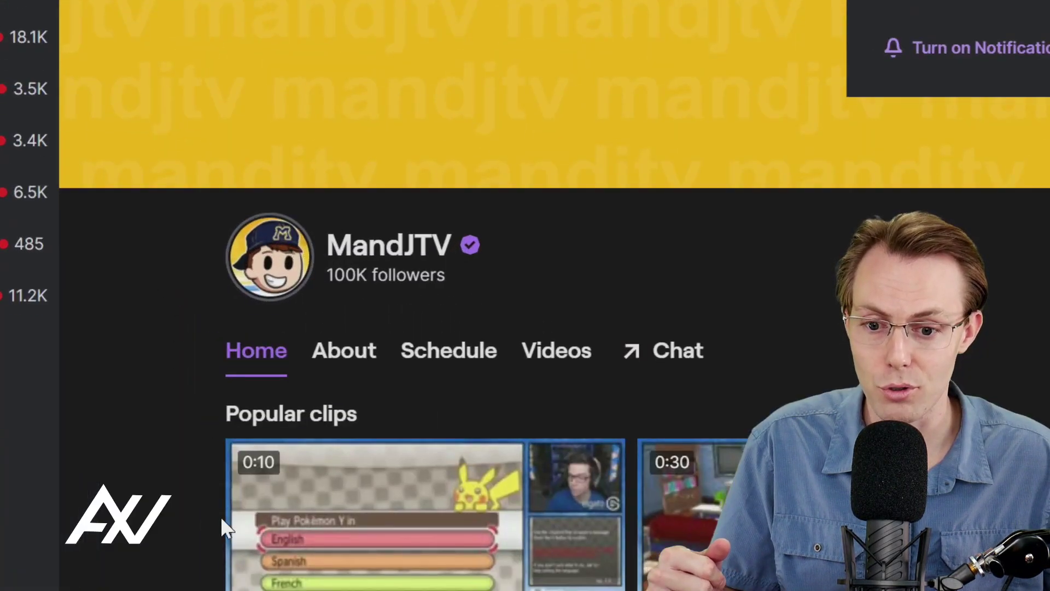
{"action": "scroll", "coordinate": [220, 516], "scroll_direction": "down", "scroll_amount": 1}
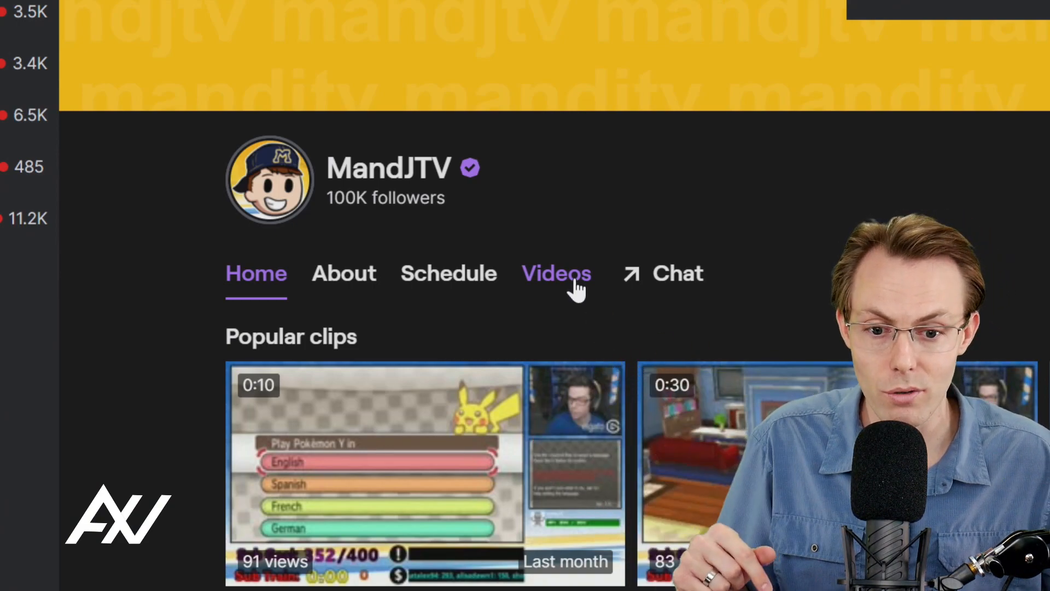
Step: Show MandJTV's list of past videos on the channel page
{"action": "left_click", "coordinate": [576, 286]}
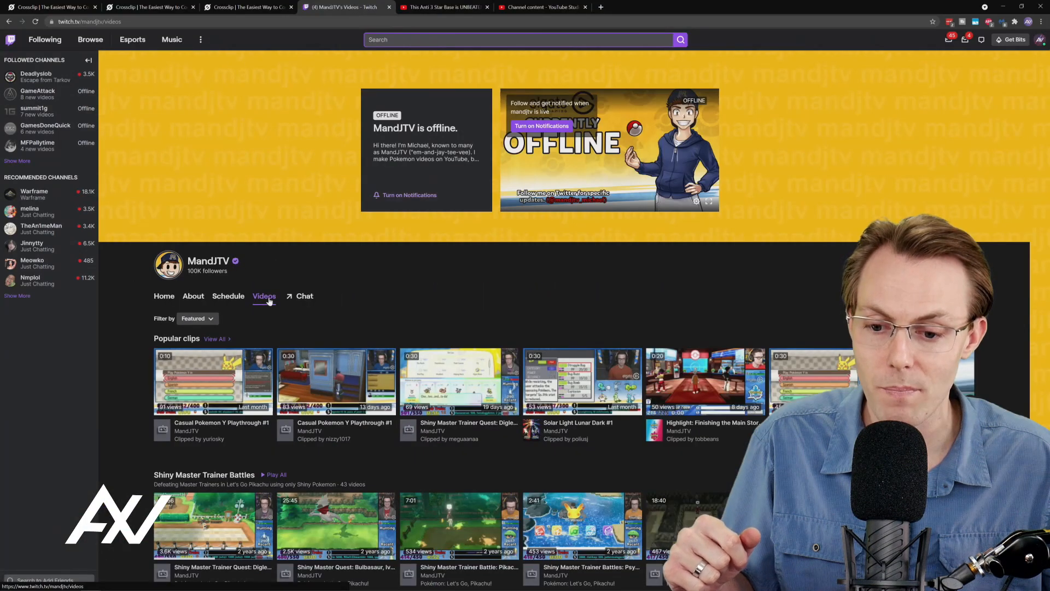
{"action": "scroll", "coordinate": [525, 328], "scroll_direction": "down", "scroll_amount": 3}
{"action": "scroll", "coordinate": [525, 328], "scroll_direction": "down", "scroll_amount": 3}
{"action": "scroll", "coordinate": [307, 353], "scroll_direction": "down", "scroll_amount": 3}
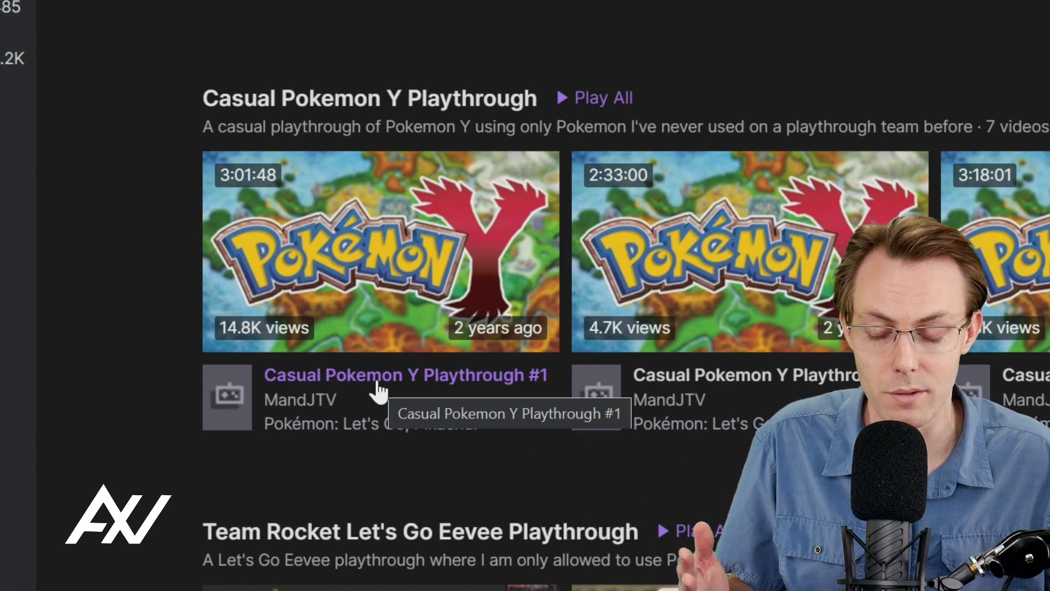
Step: Seek Casual Pokemon Y Playthrough #1 to about 1:38, pause, and start a clip there
{"action": "left_click", "coordinate": [380, 387]}
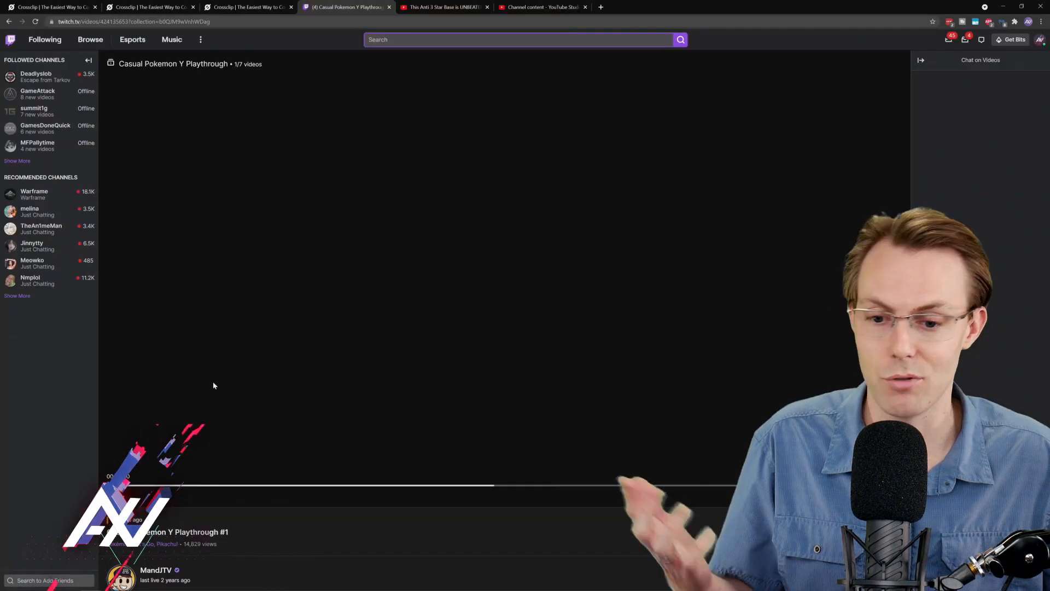
{"action": "left_click", "coordinate": [35, 21]}
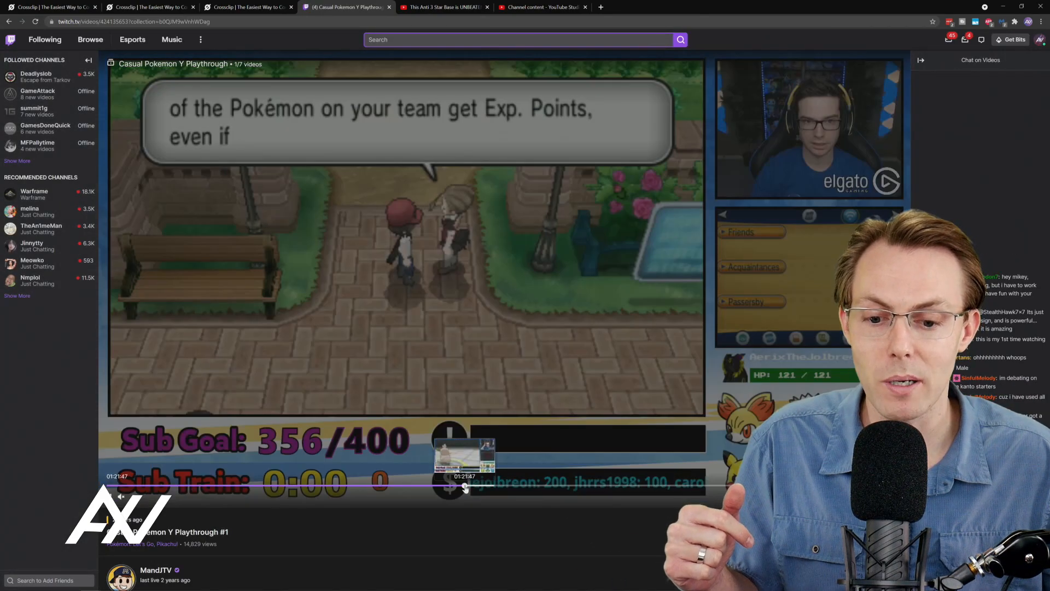
{"action": "left_click", "coordinate": [510, 483]}
{"action": "left_click", "coordinate": [539, 484]}
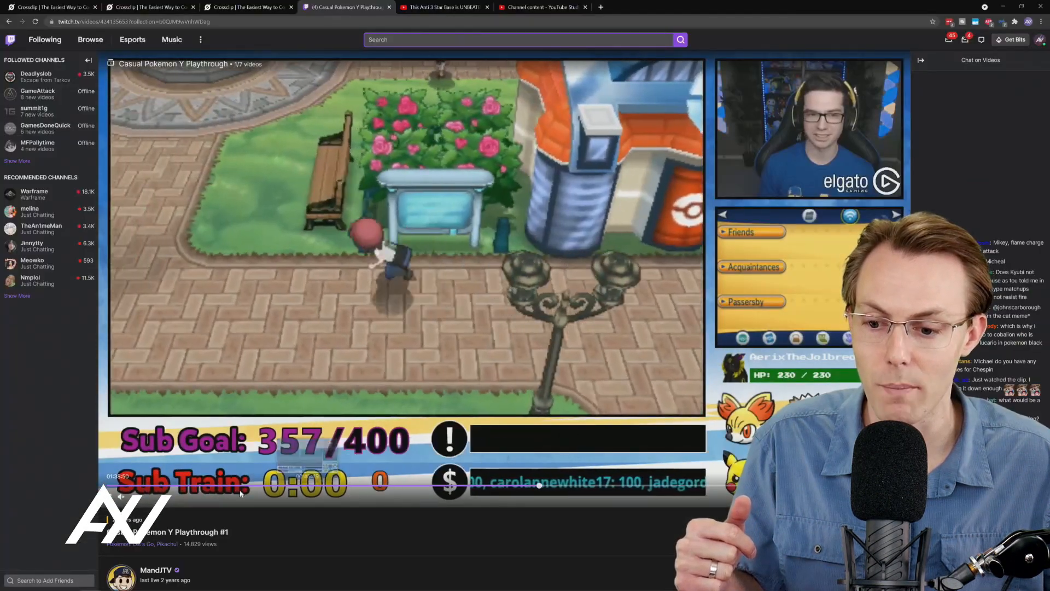
{"action": "left_click", "coordinate": [558, 490]}
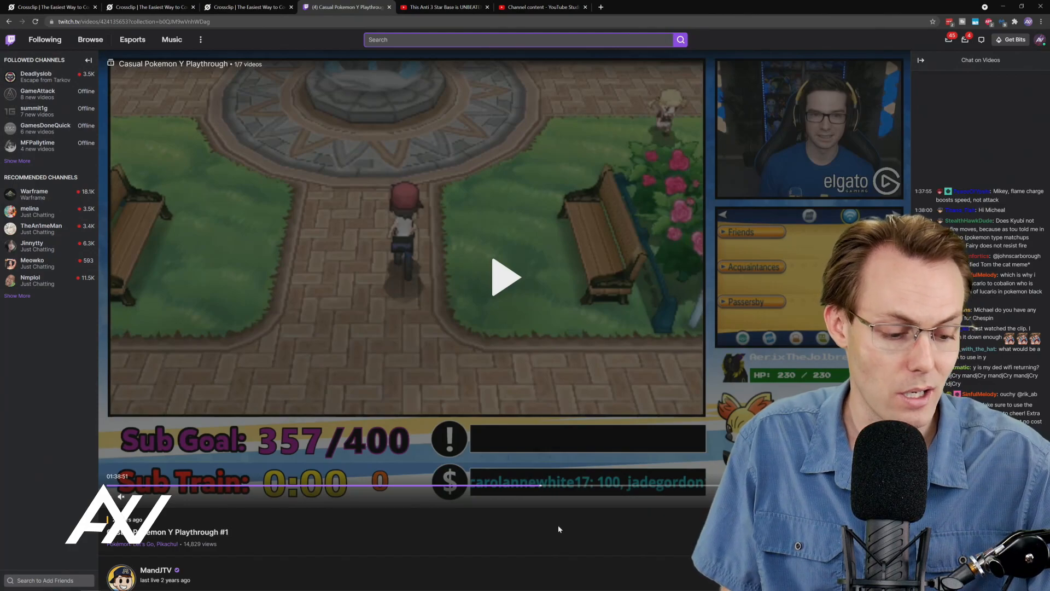
{"action": "key", "text": "ctrl+t"}
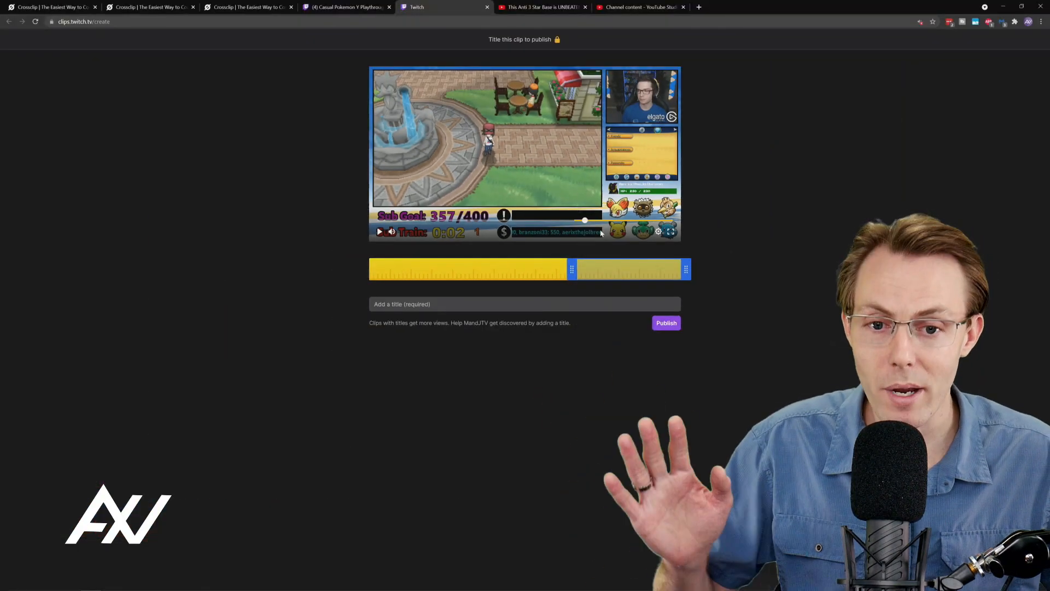
{"action": "mouse_move", "coordinate": [572, 269]}
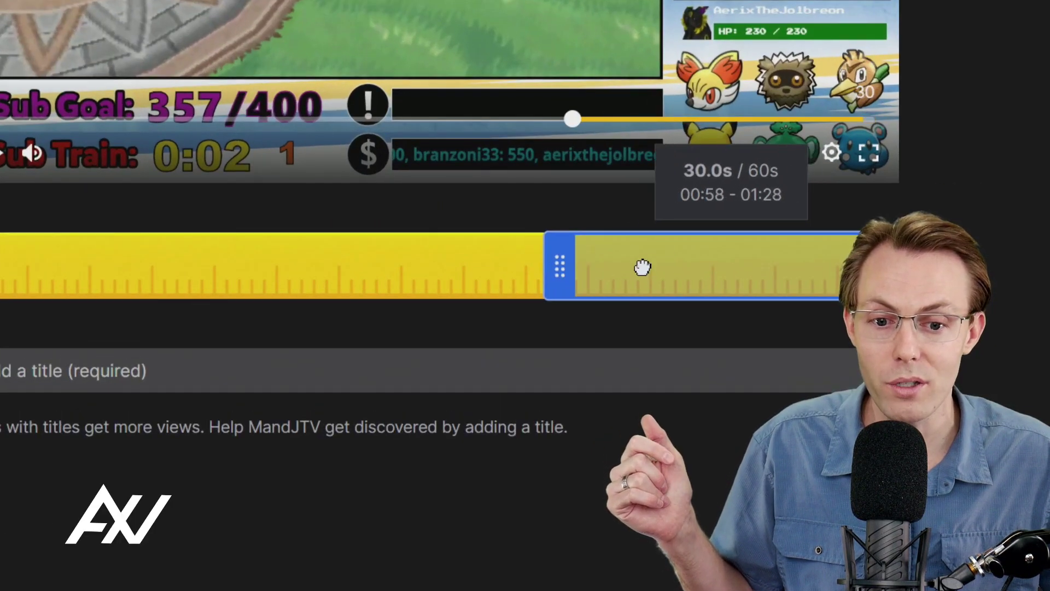
Step: Adjust the clip range on the timeline to cover roughly 0:19–0:51 of the footage
{"action": "left_click_drag", "start_coordinate": [628, 269], "coordinate": [465, 269]}
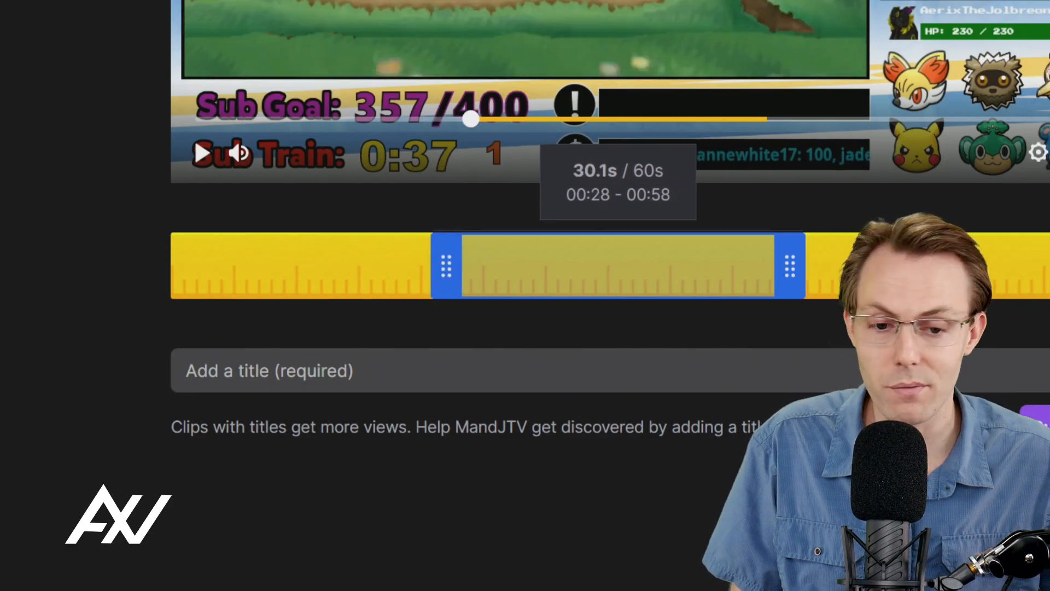
{"action": "left_click_drag", "start_coordinate": [803, 264], "coordinate": [755, 264]}
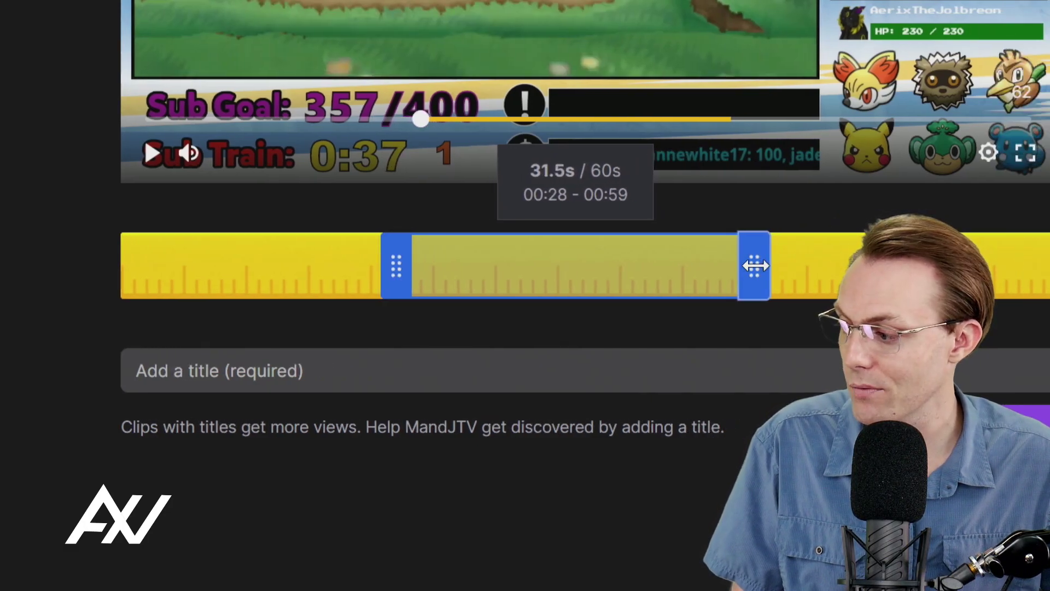
{"action": "scroll", "coordinate": [756, 264], "scroll_direction": "up", "scroll_amount": 2}
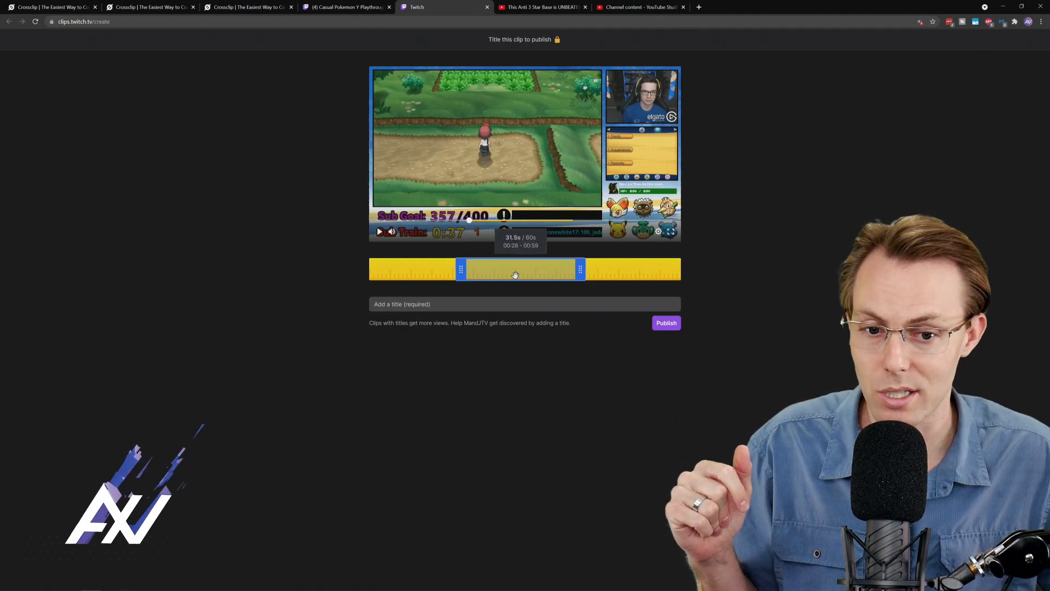
{"action": "mouse_move", "coordinate": [516, 274]}
{"action": "left_mouse_down"}
{"action": "mouse_move", "coordinate": [561, 274]}
{"action": "mouse_move", "coordinate": [496, 275]}
{"action": "left_mouse_up"}
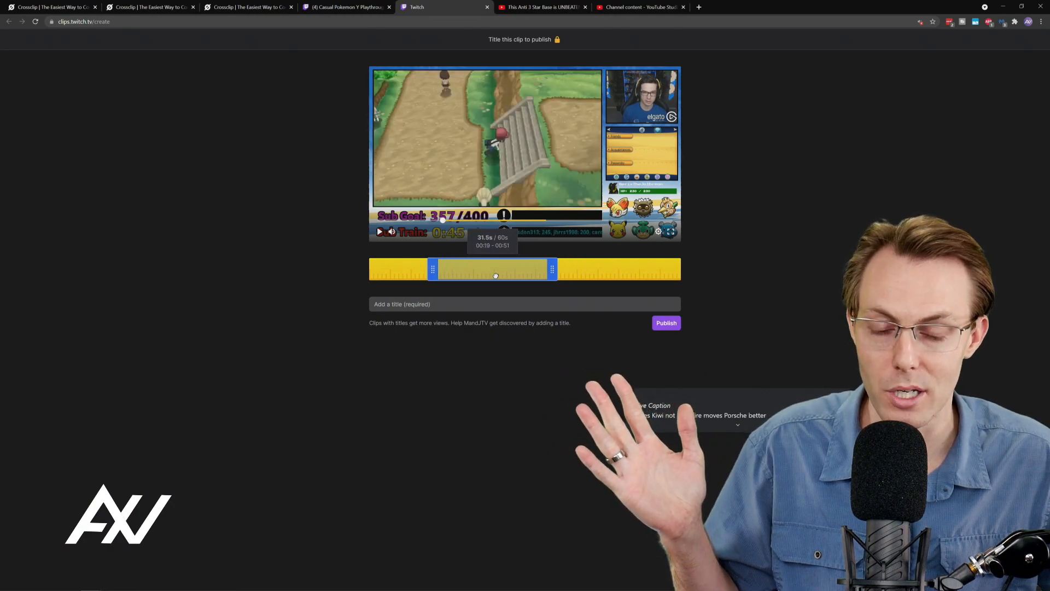
Step: Title the clip 'Crossclip 1' and publish it
{"action": "left_click", "coordinate": [433, 303]}
{"action": "type", "text": "Cross"}
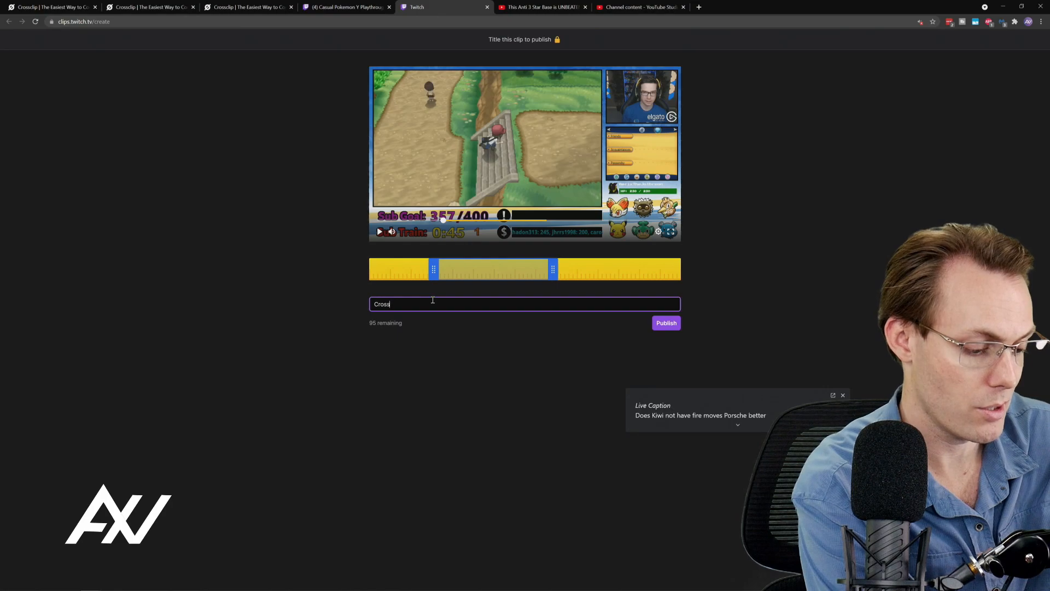
{"action": "type", "text": "clip 1"}
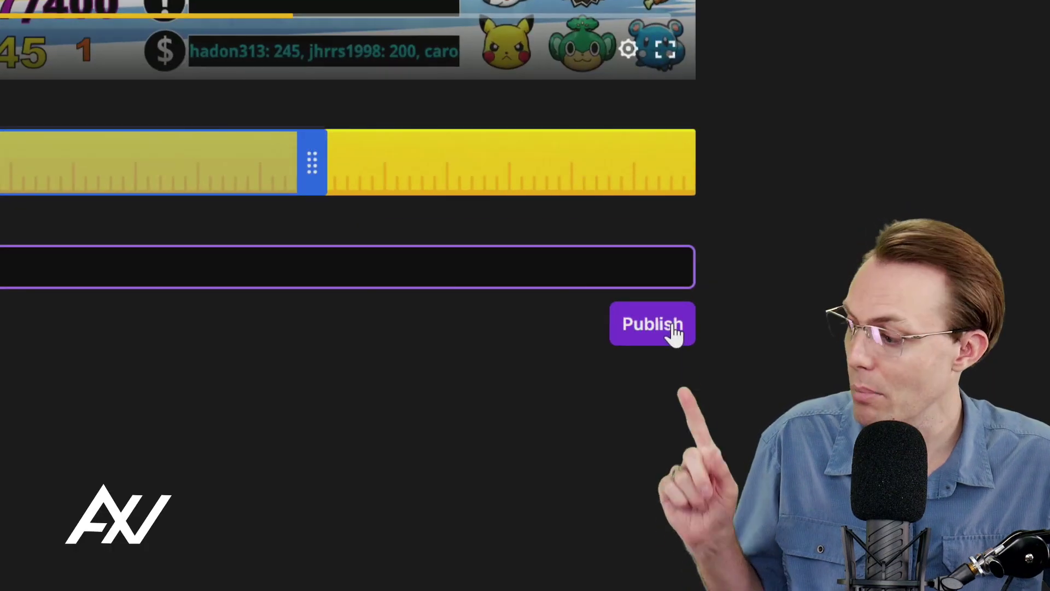
{"action": "left_click", "coordinate": [675, 332]}
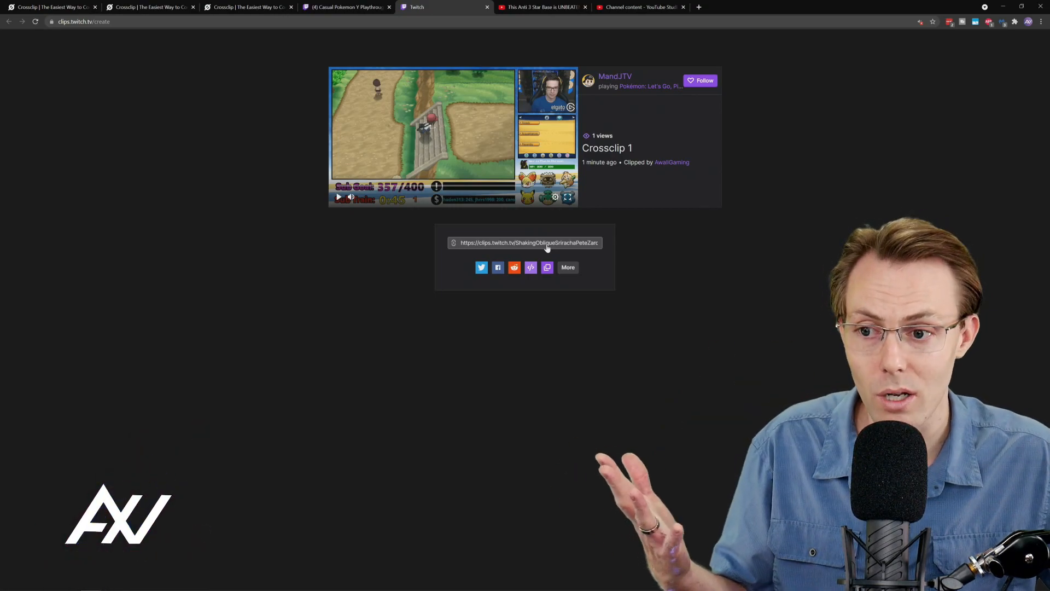
Step: Switch to the Crossclip home page in the browser
{"action": "left_click", "coordinate": [54, 7]}
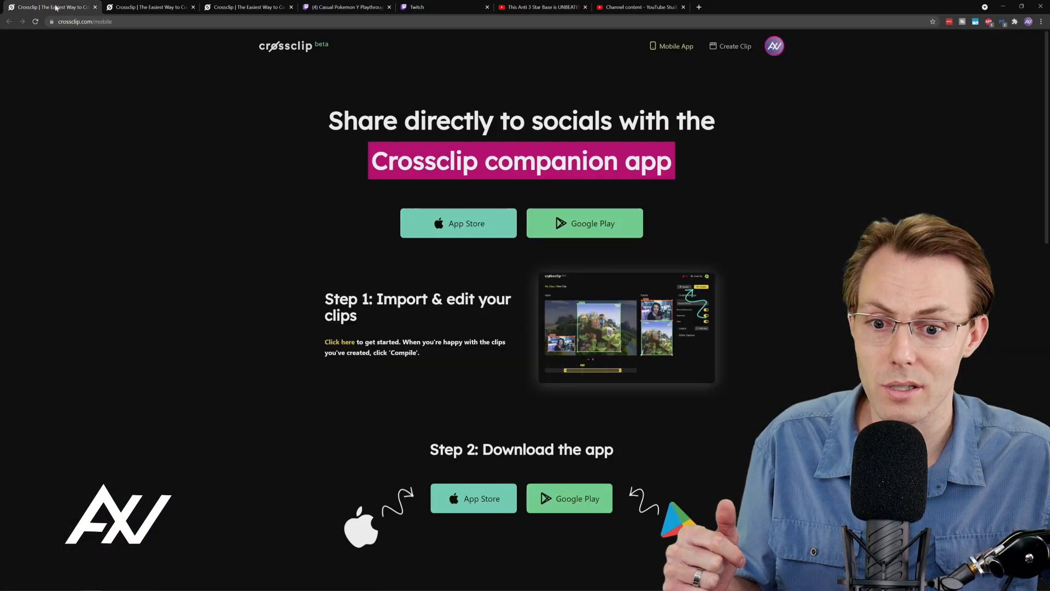
{"action": "left_click", "coordinate": [129, 7]}
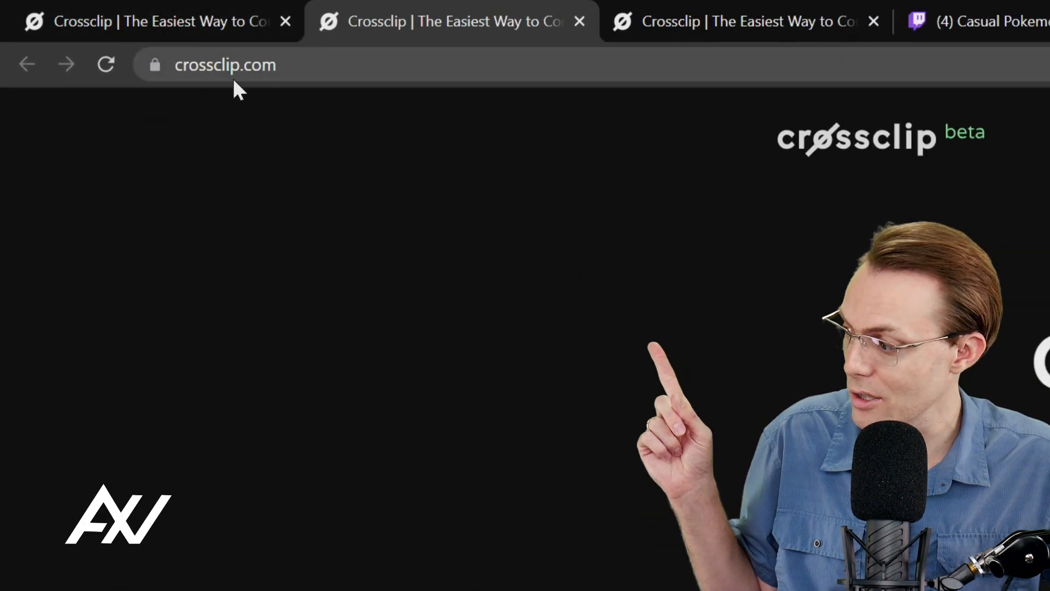
{"action": "left_click", "coordinate": [221, 67]}
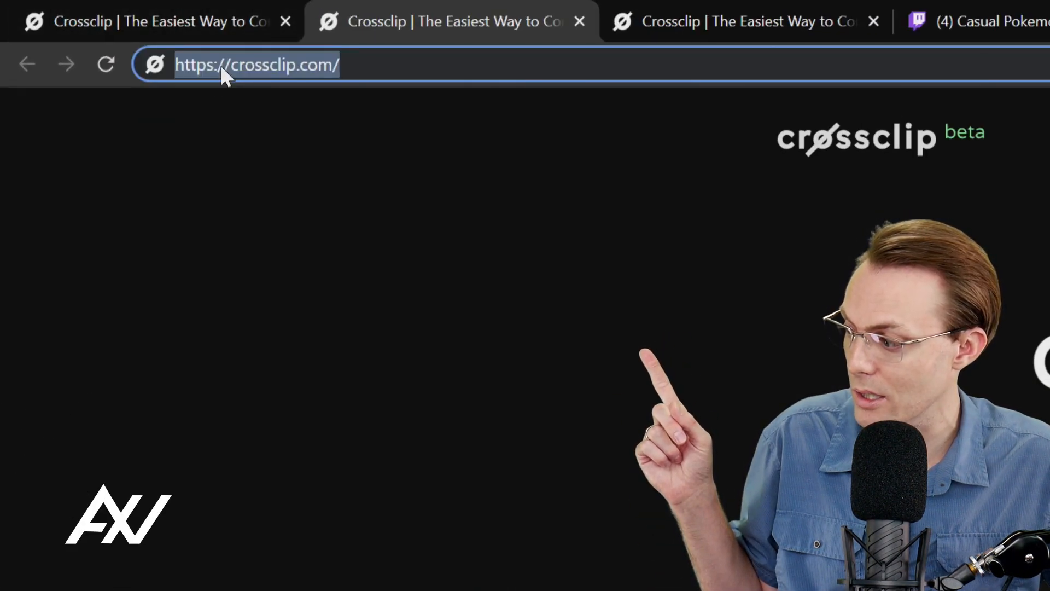
{"action": "left_click", "coordinate": [296, 110]}
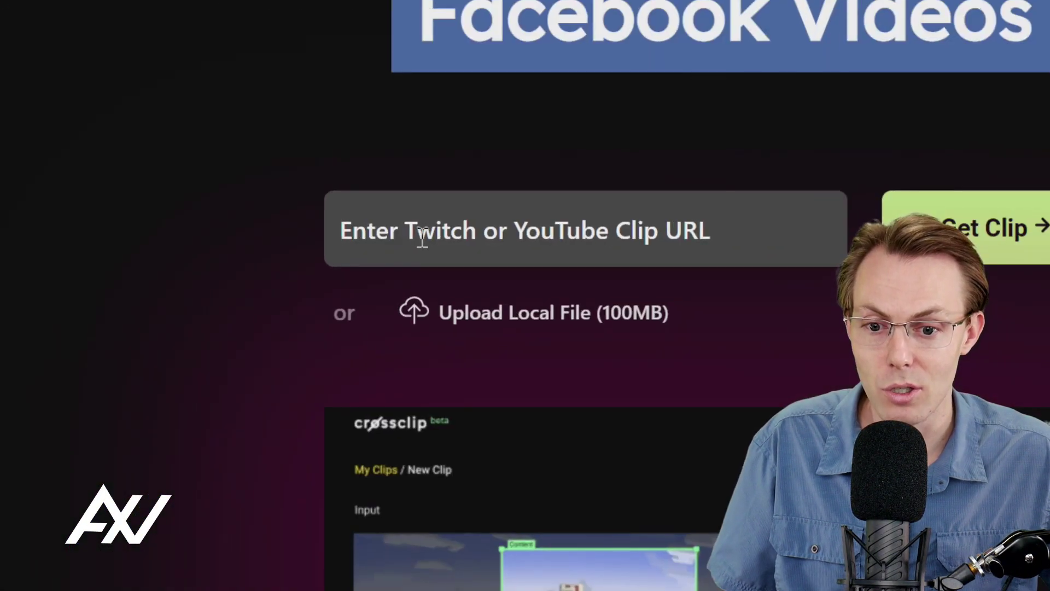
Step: Paste the Crossclip 1 Twitch link into the URL field and import it with Get Clip
{"action": "right_click", "coordinate": [423, 236]}
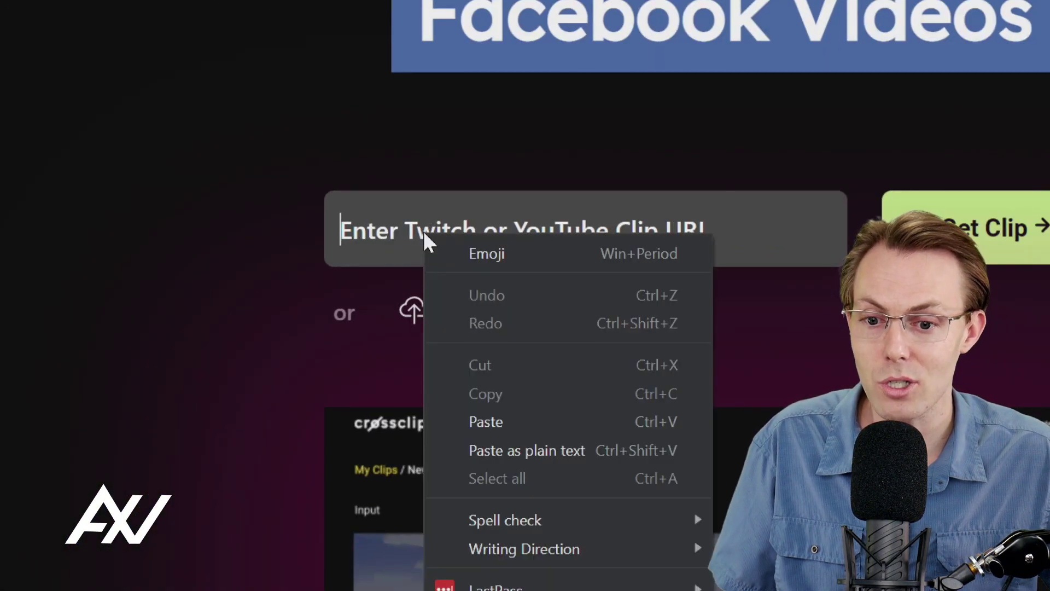
{"action": "left_click", "coordinate": [534, 430]}
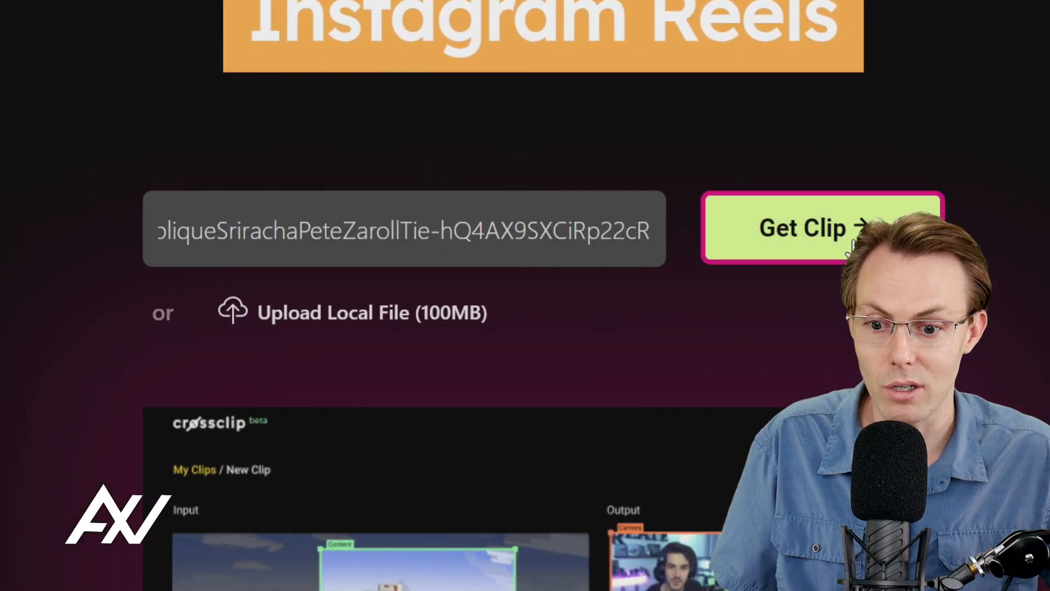
{"action": "left_click", "coordinate": [858, 246]}
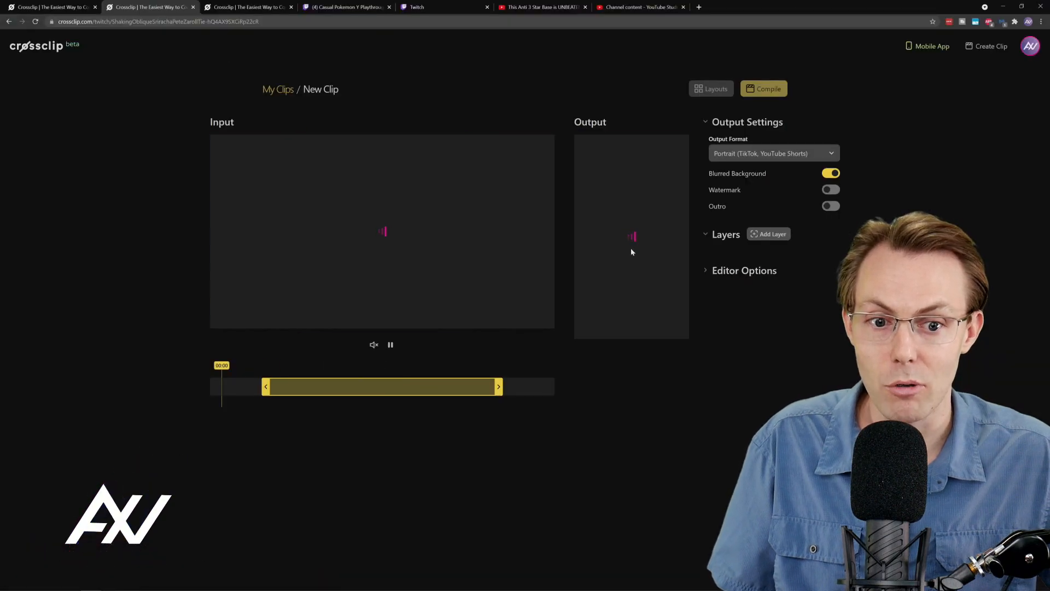